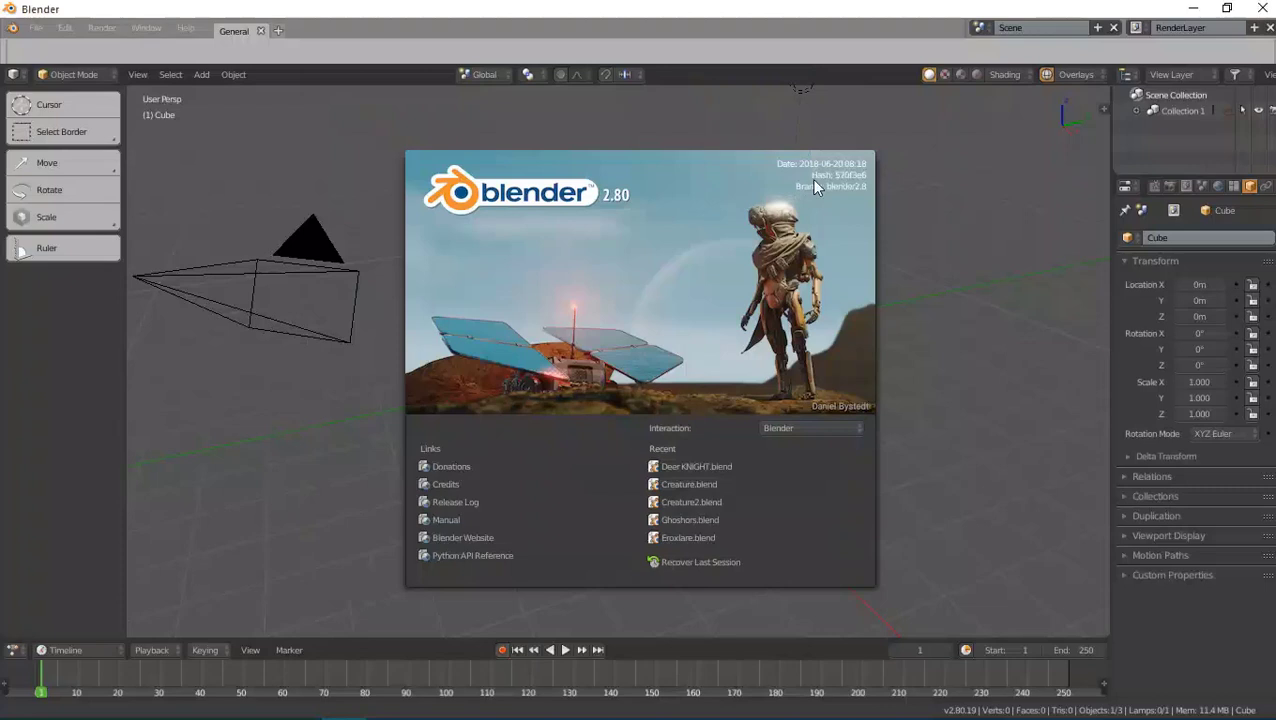
Dismiss the splash screen, collapse the timeline and delete the default cube.
click(920, 147)
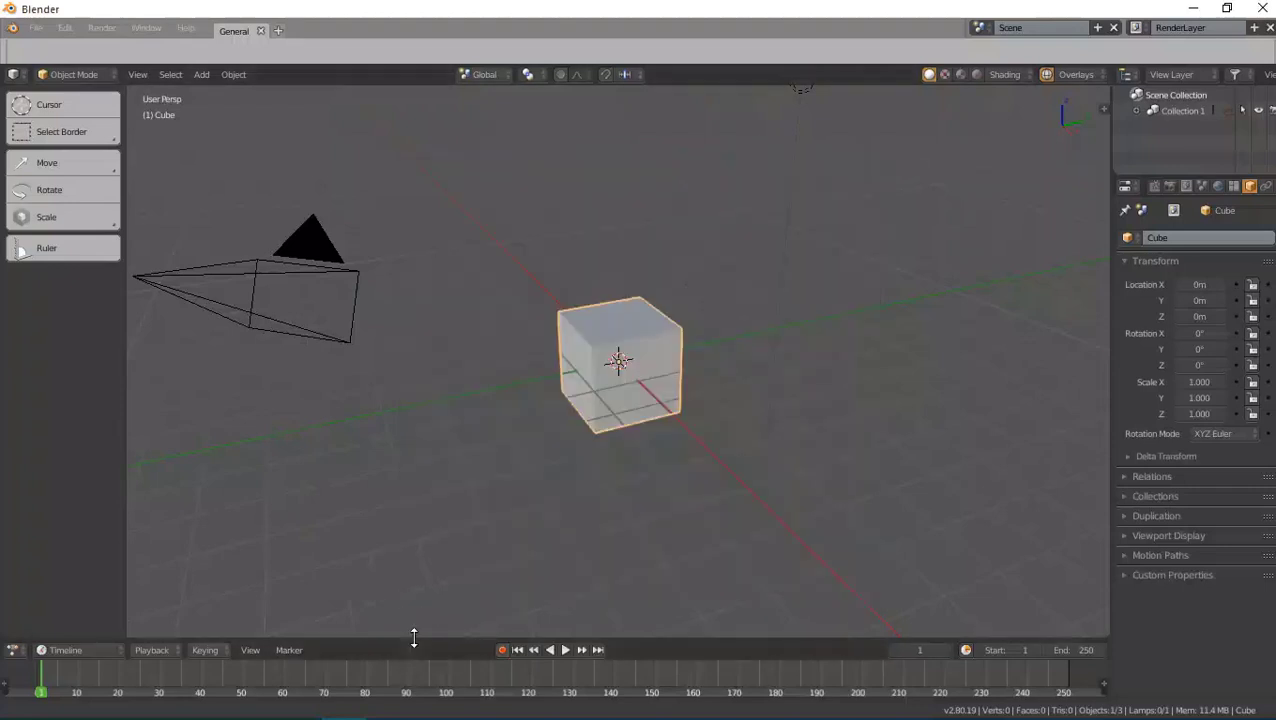
drag(411, 638, 421, 697)
key(x)
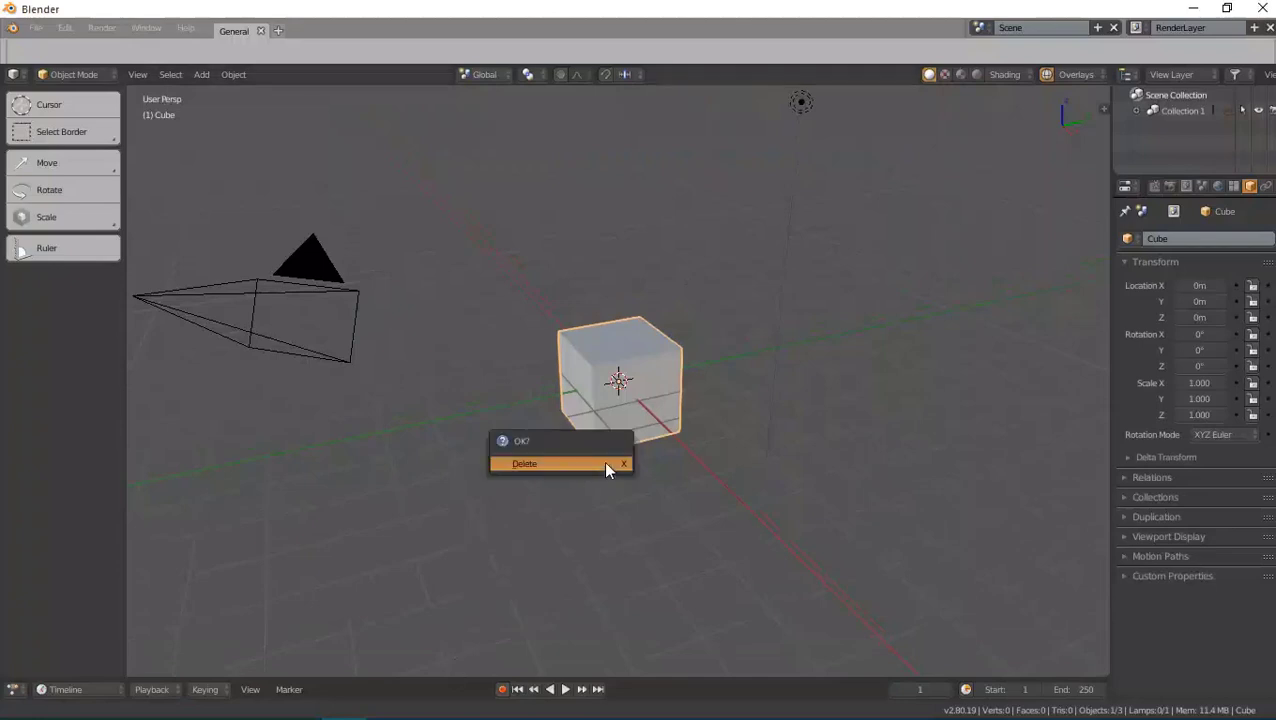
click(604, 463)
Add a UV sphere at the origin and scale it to about 5.488.
key(shift+a)
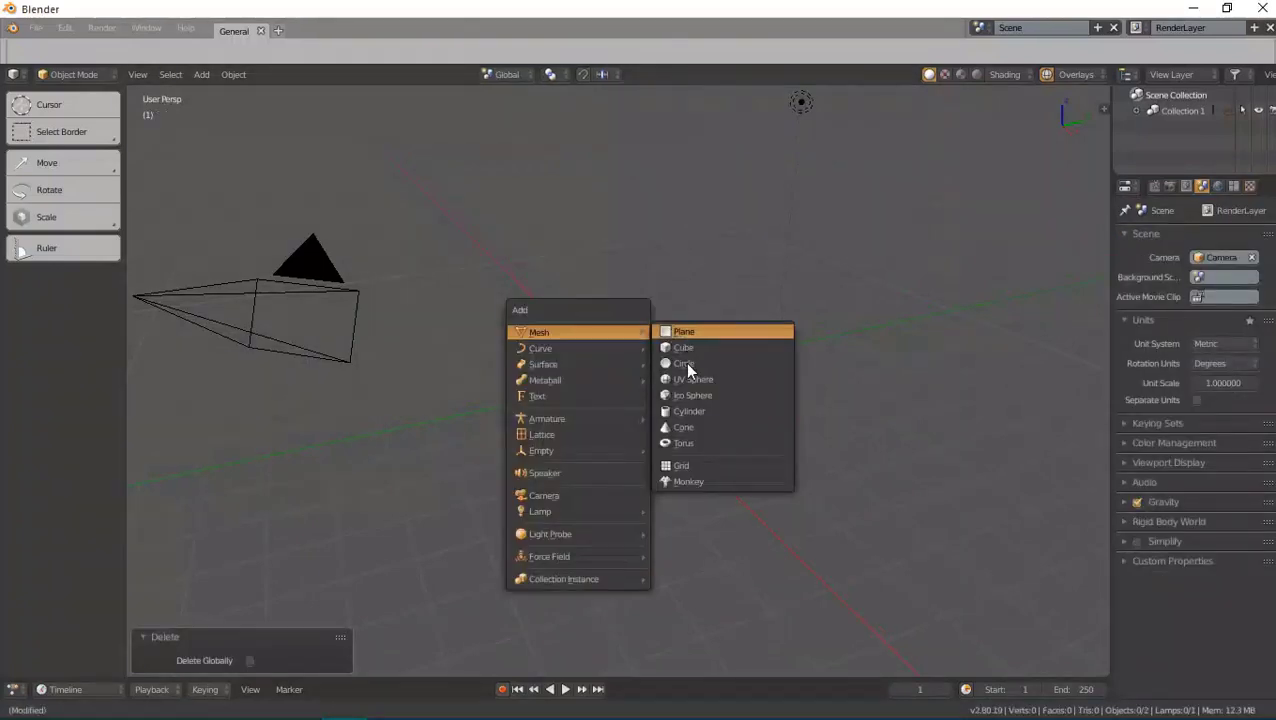
click(685, 376)
key(s)
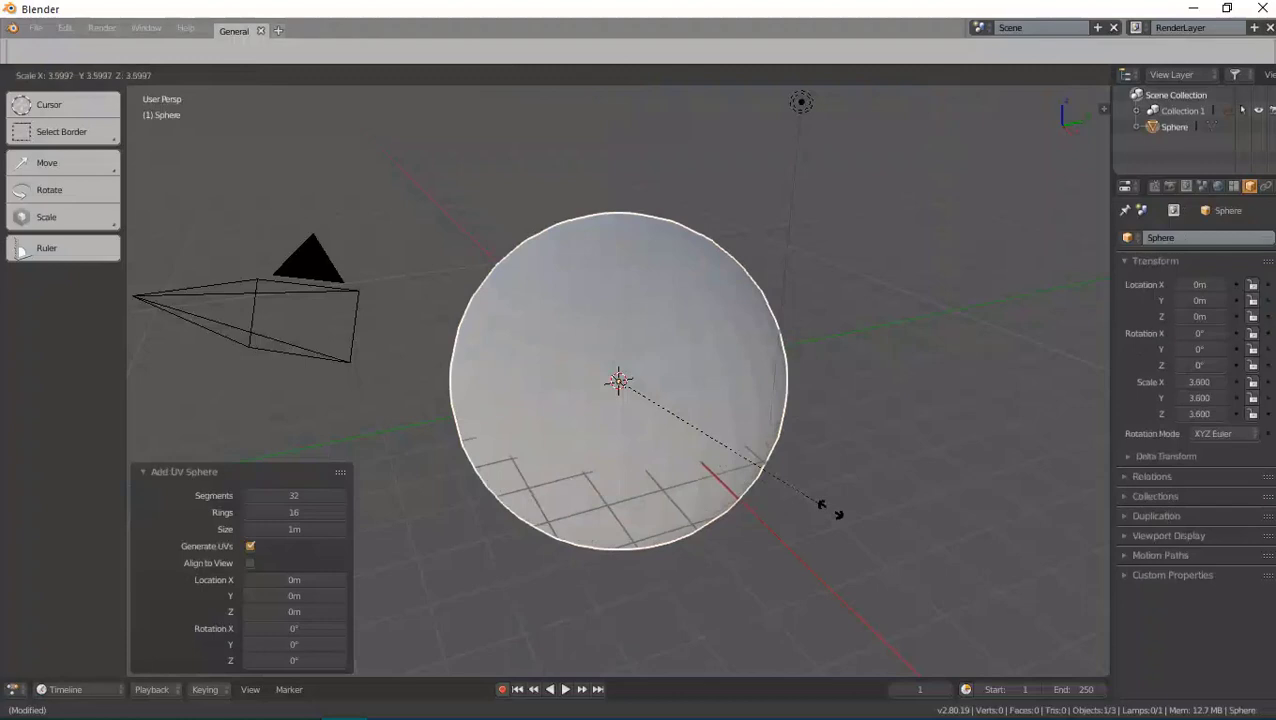
click(980, 553)
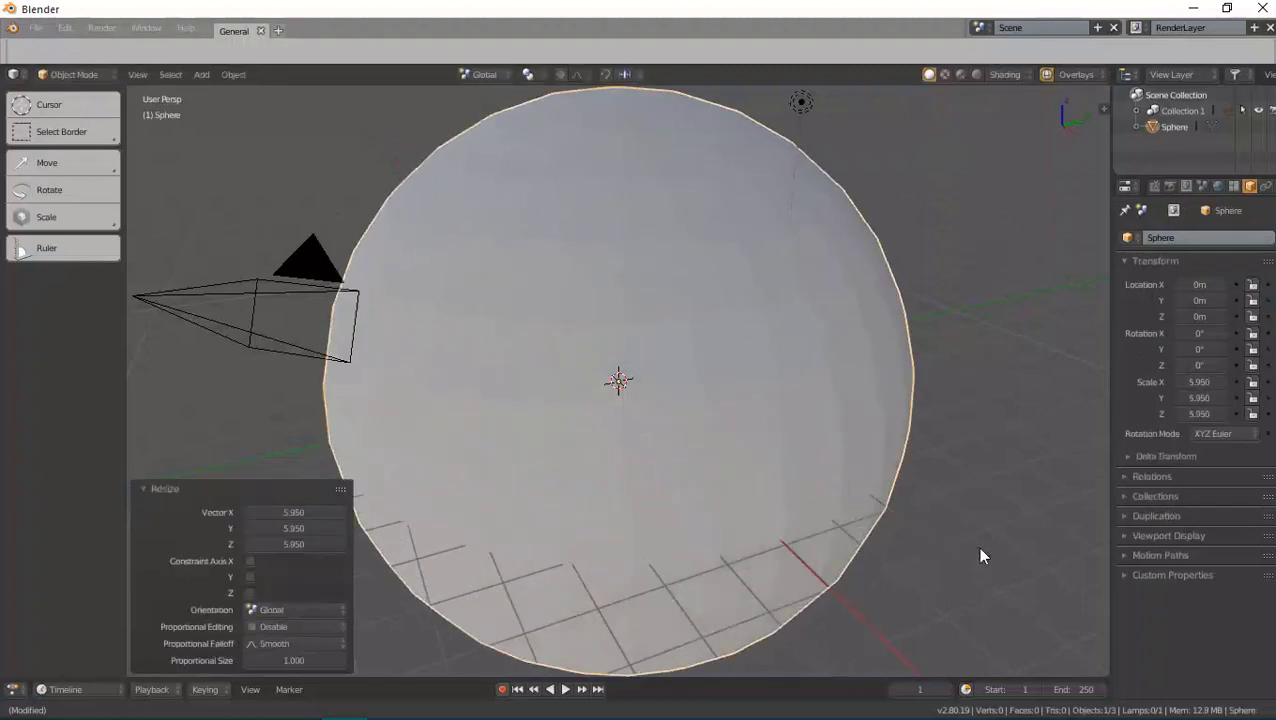
key(s)
click(892, 529)
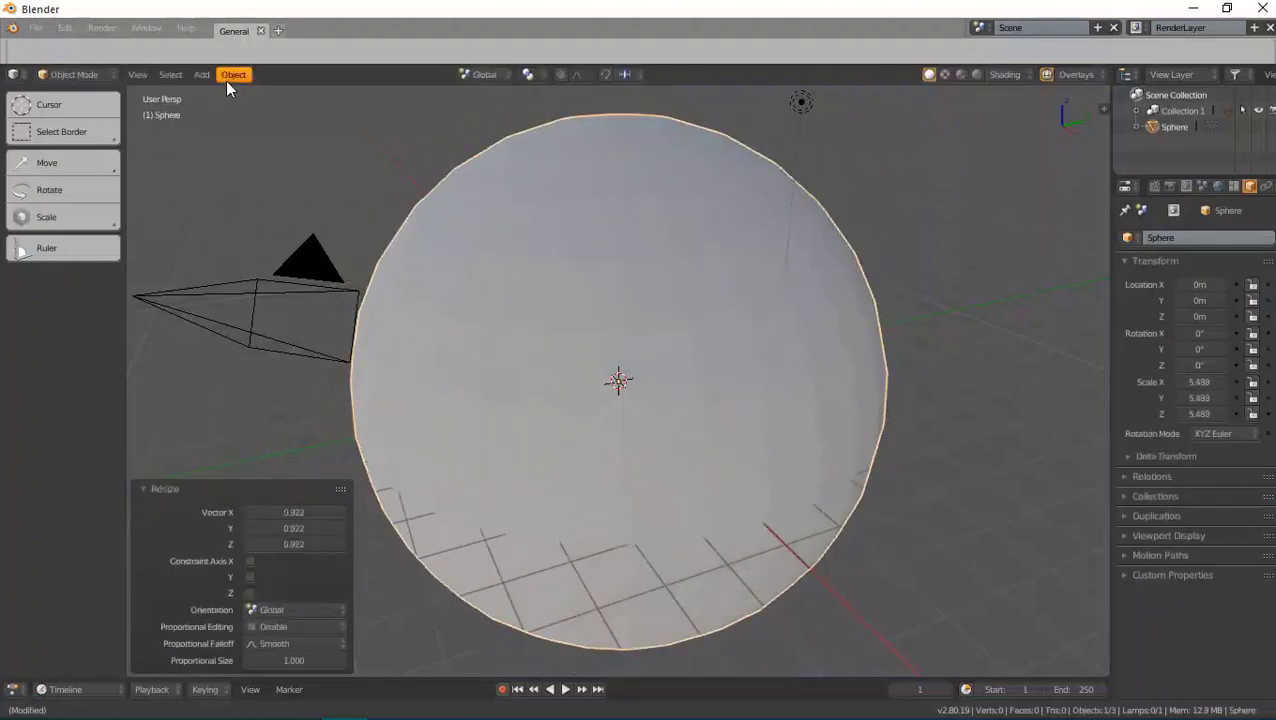
click(228, 78)
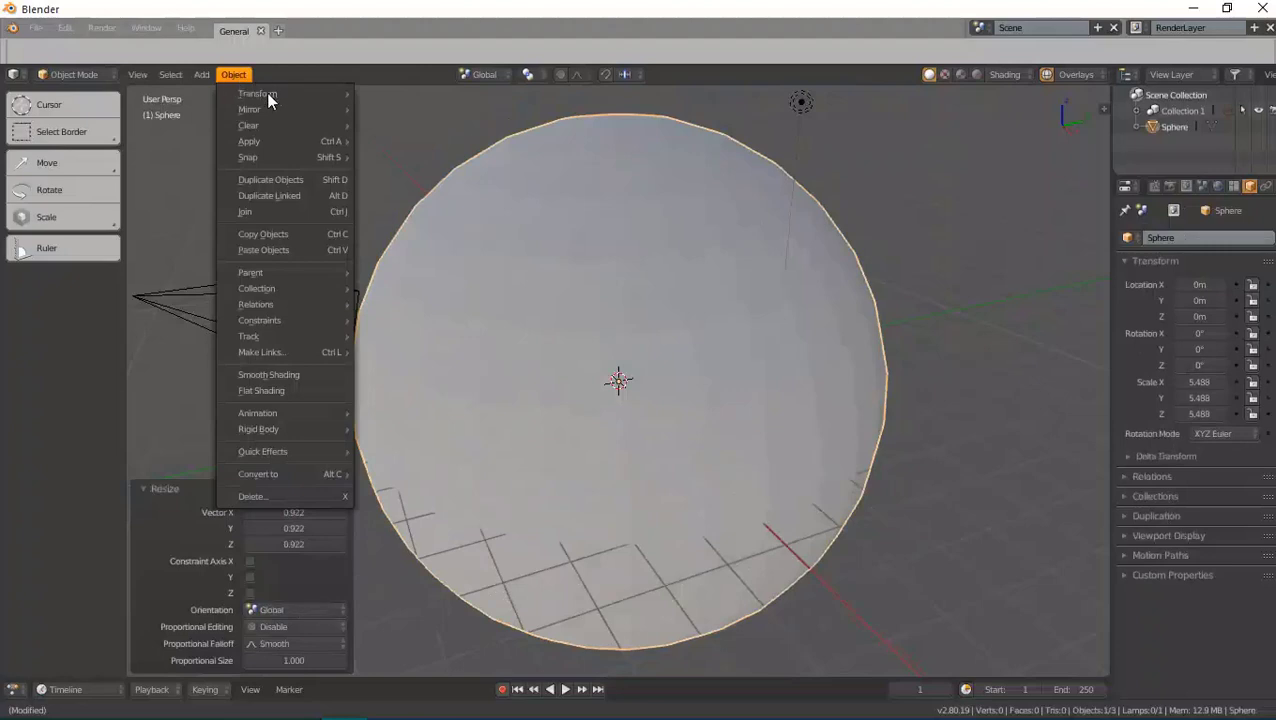
Smooth-shade the sphere, set viewport lighting to MatCap and apply the brown mc04.
click(299, 371)
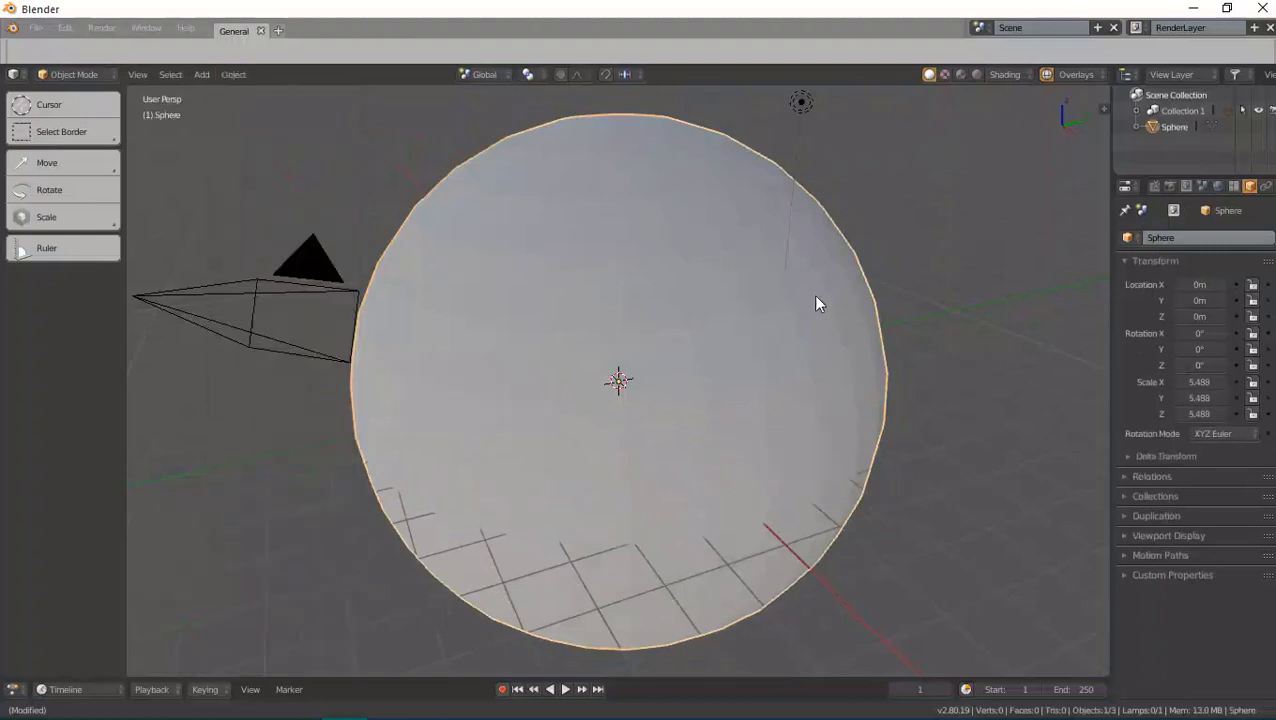
click(1019, 74)
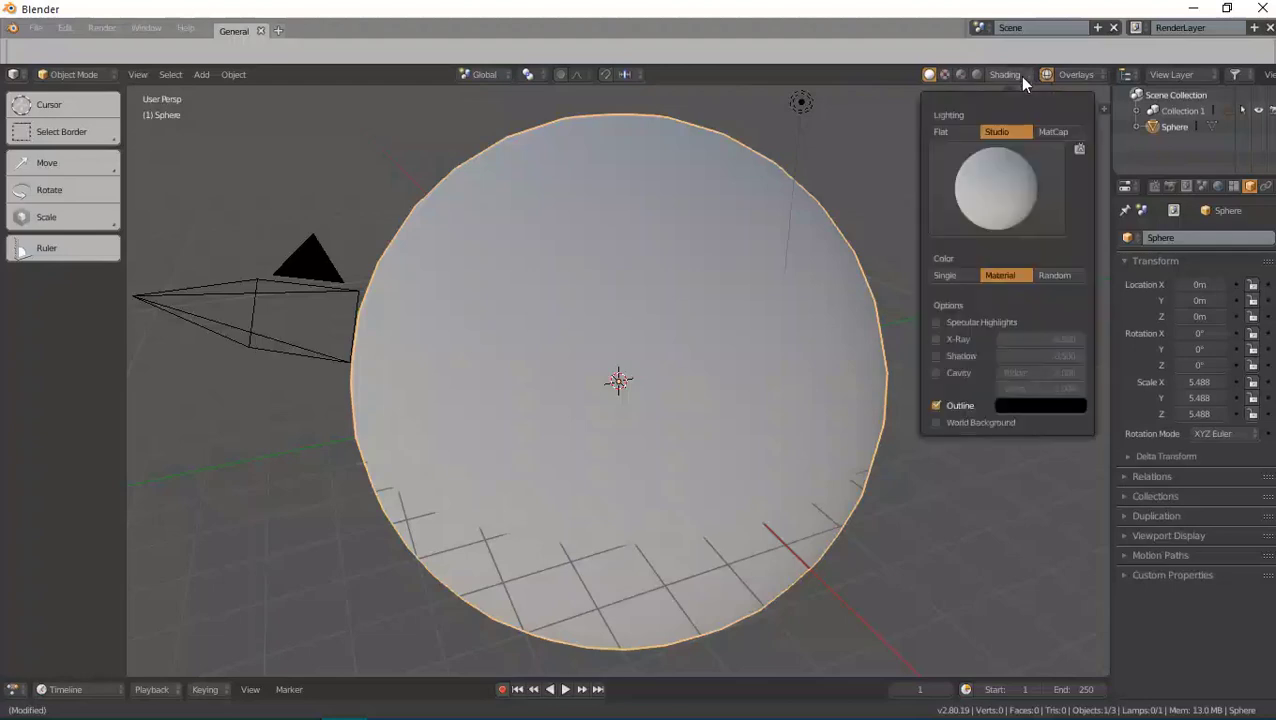
click(1050, 133)
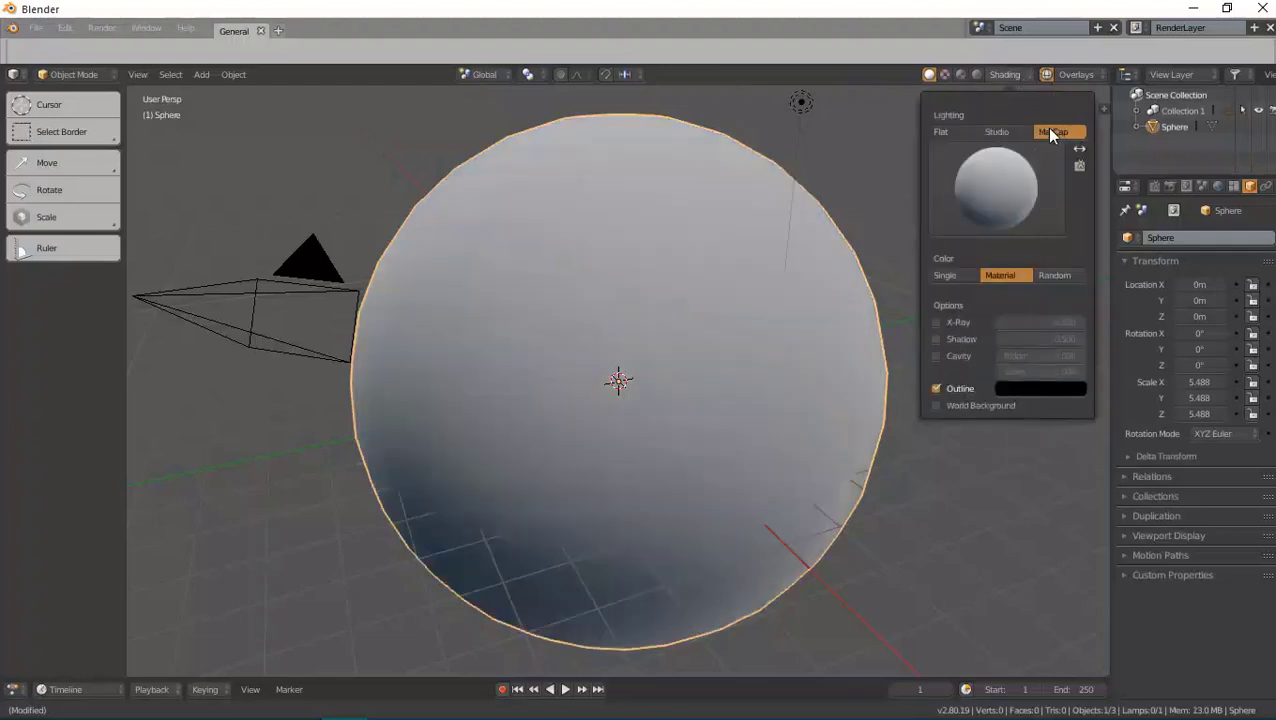
click(1022, 193)
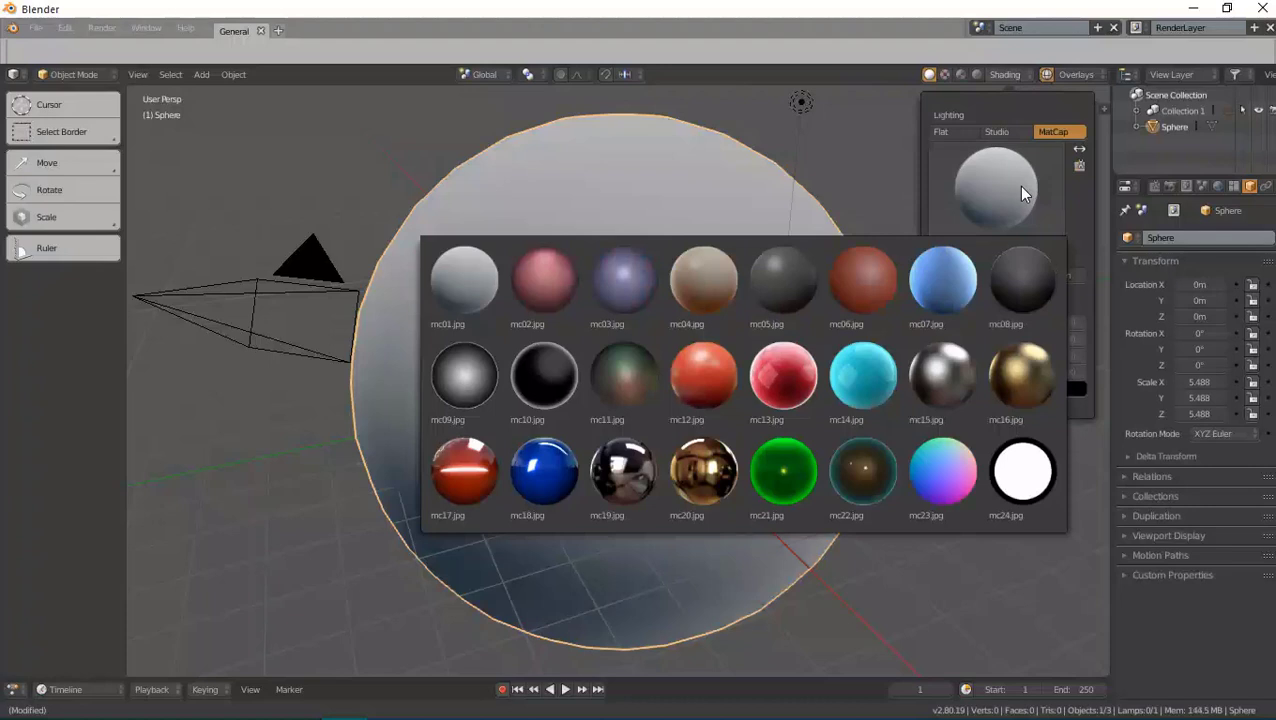
click(722, 280)
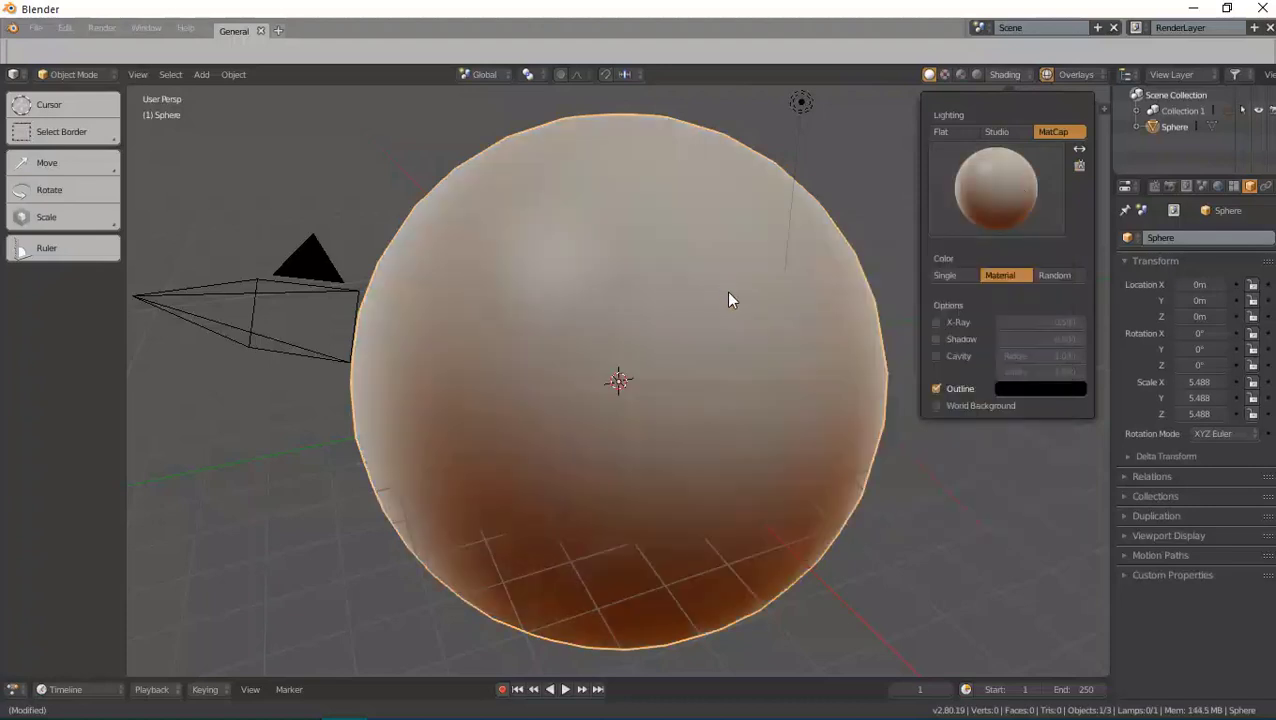
click(752, 341)
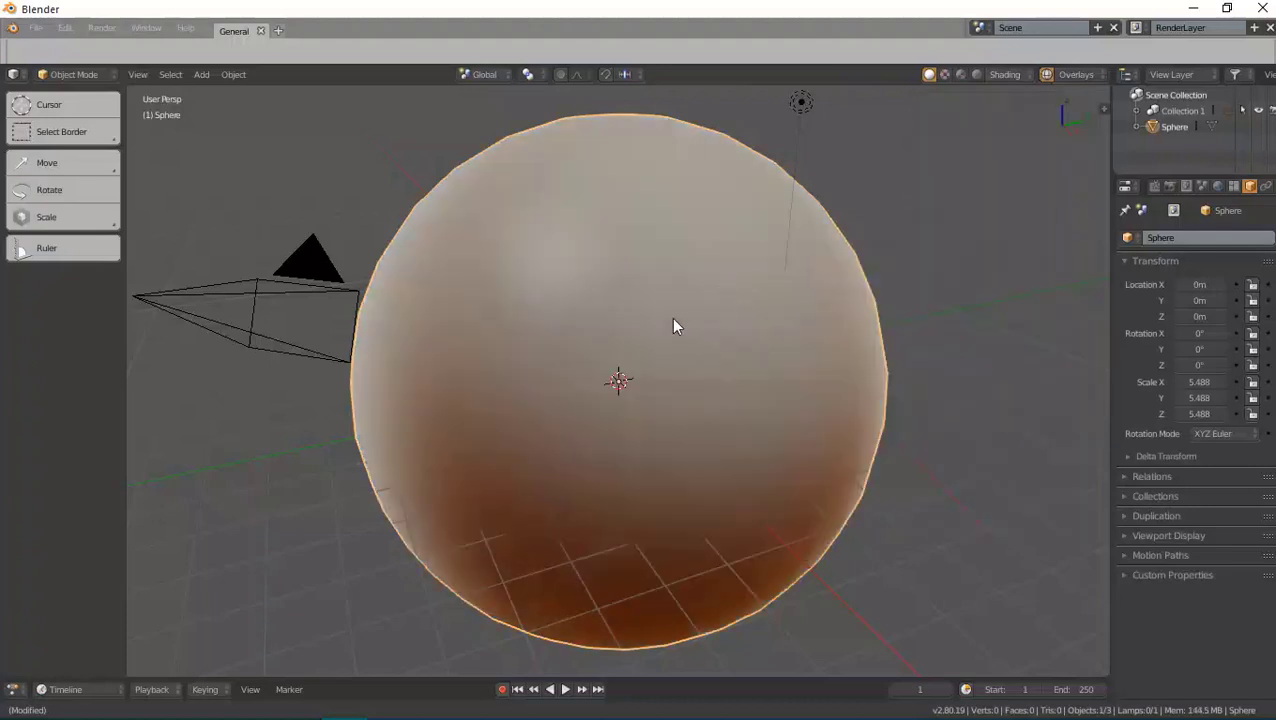
Try the red-brown mc06 MatCap, then settle on the glossy red mc13.
click(1012, 80)
click(995, 195)
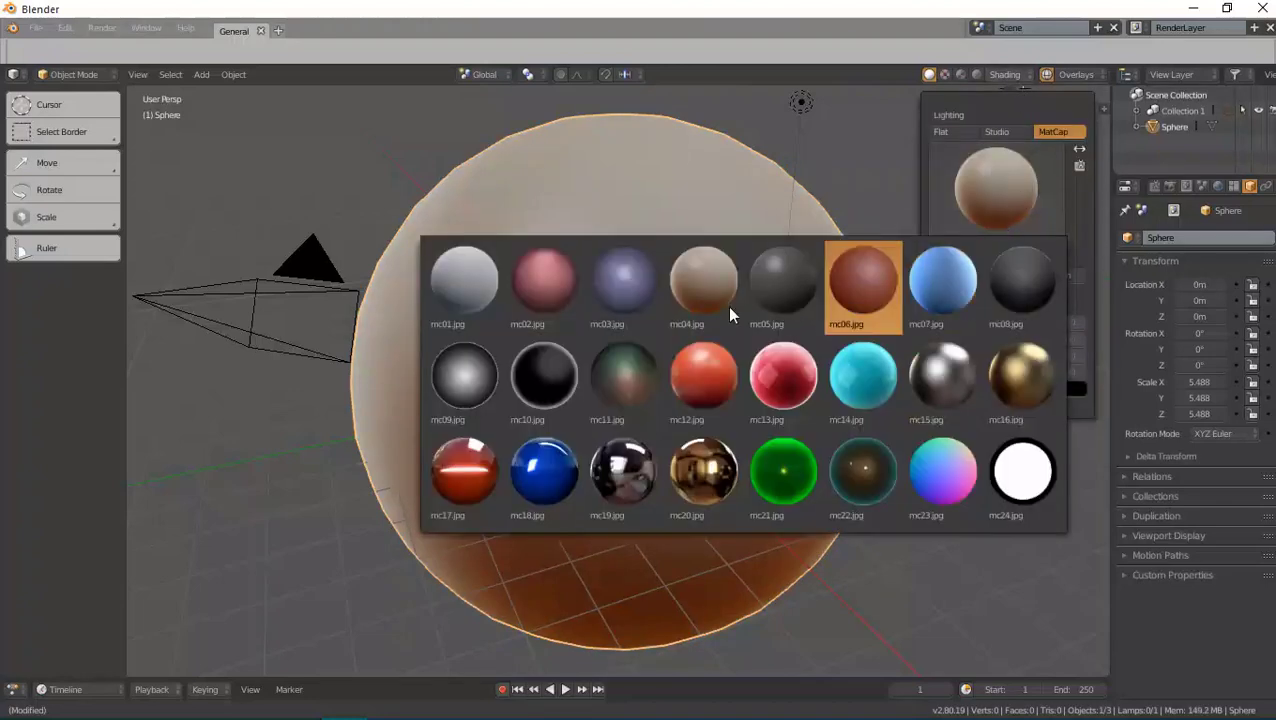
click(879, 281)
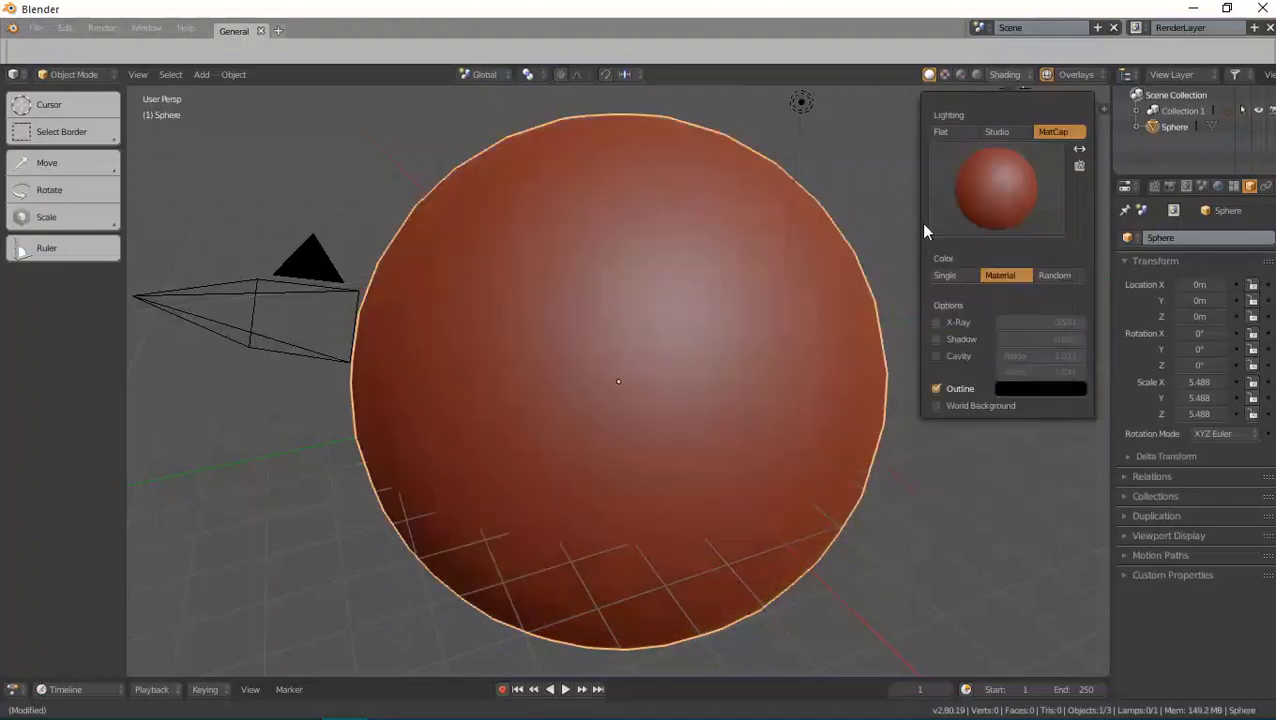
click(965, 199)
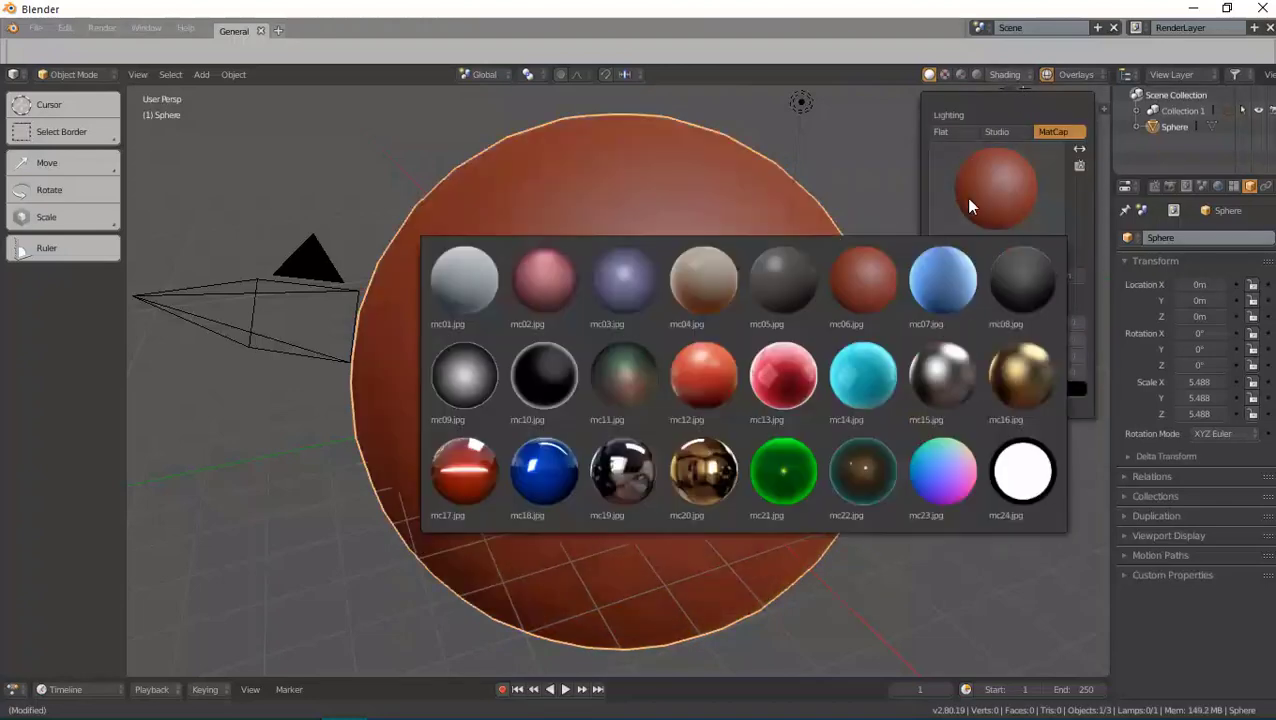
click(765, 380)
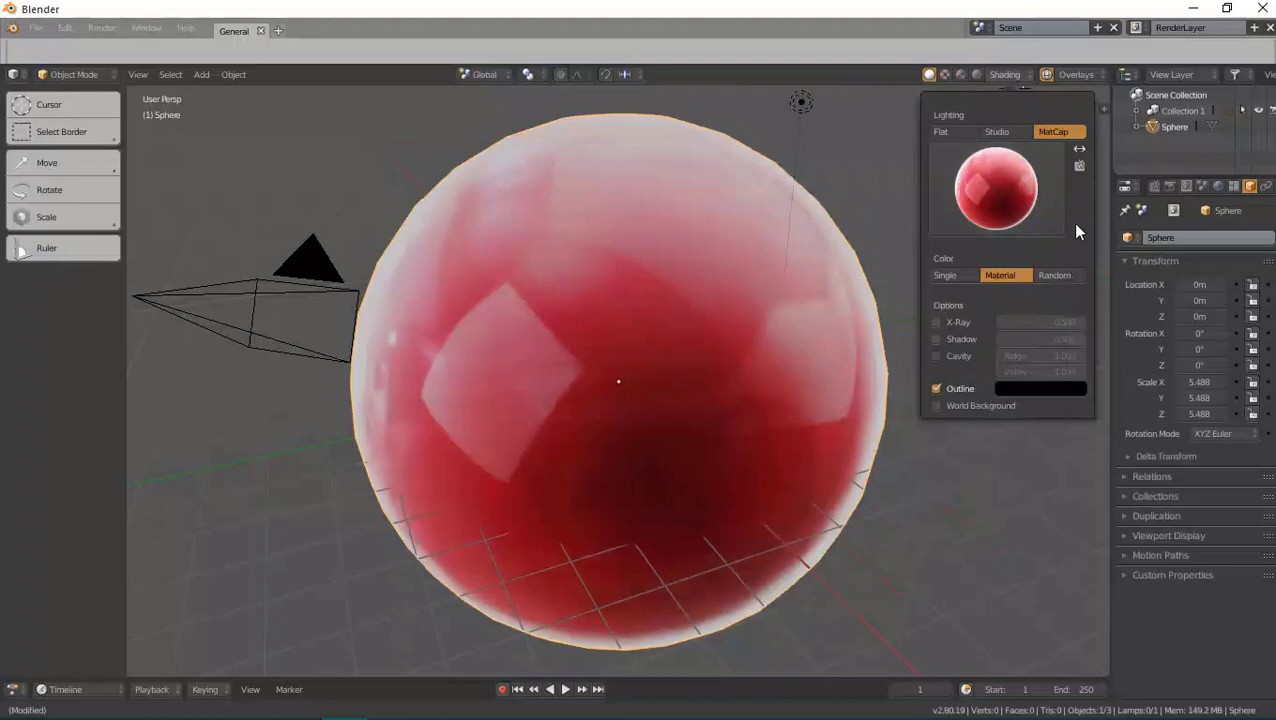
Open the Lights preferences, move the window left and fold away the World and Camera HDRI sections.
click(1081, 164)
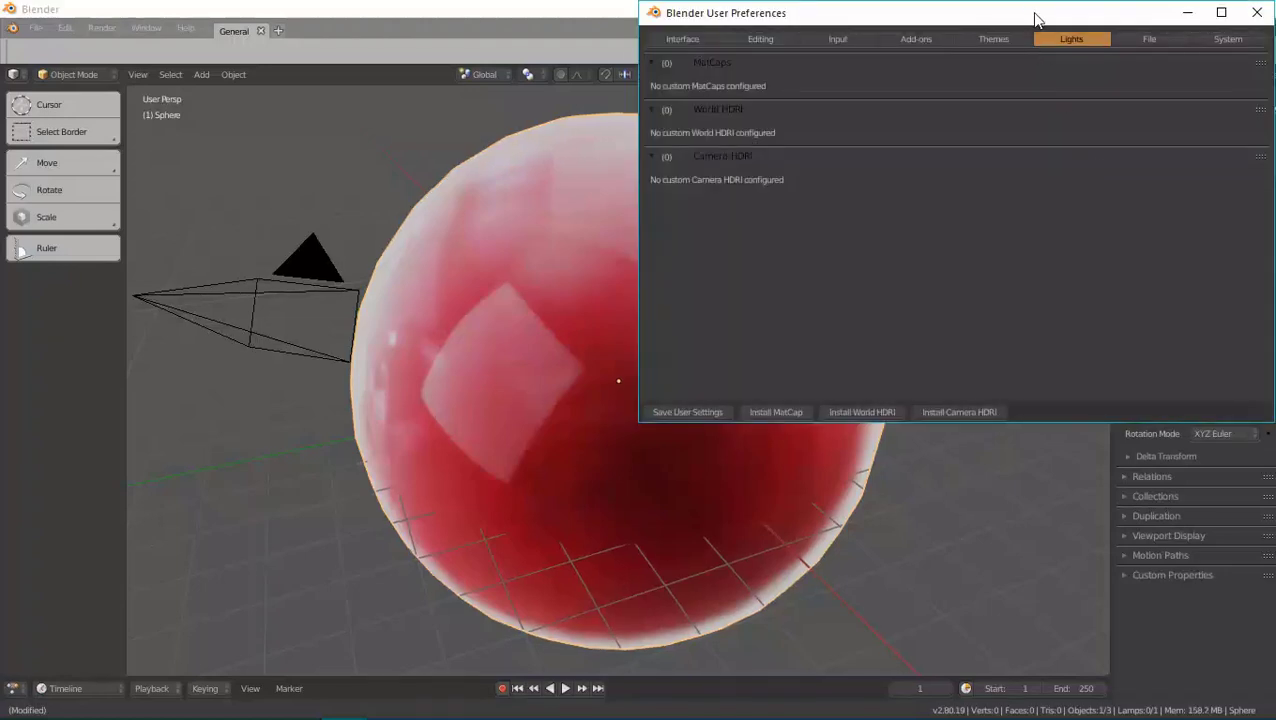
drag(1035, 20, 541, 106)
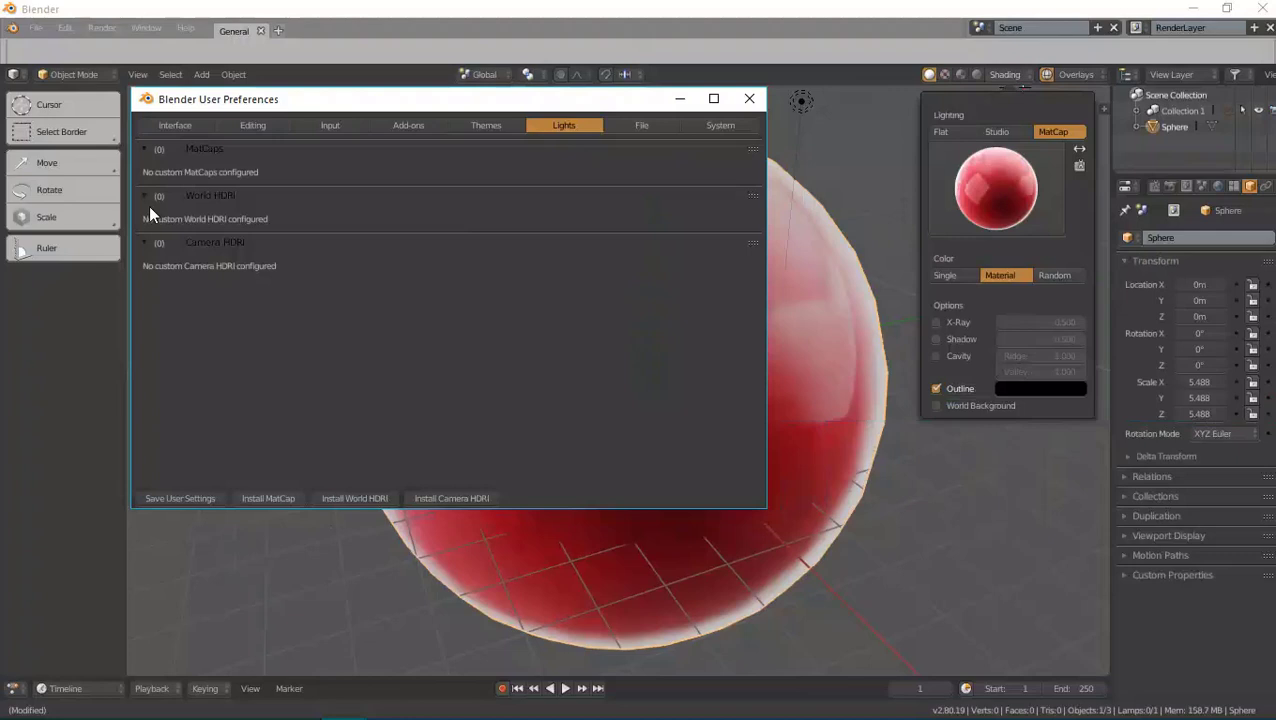
ctrl+click(148, 150)
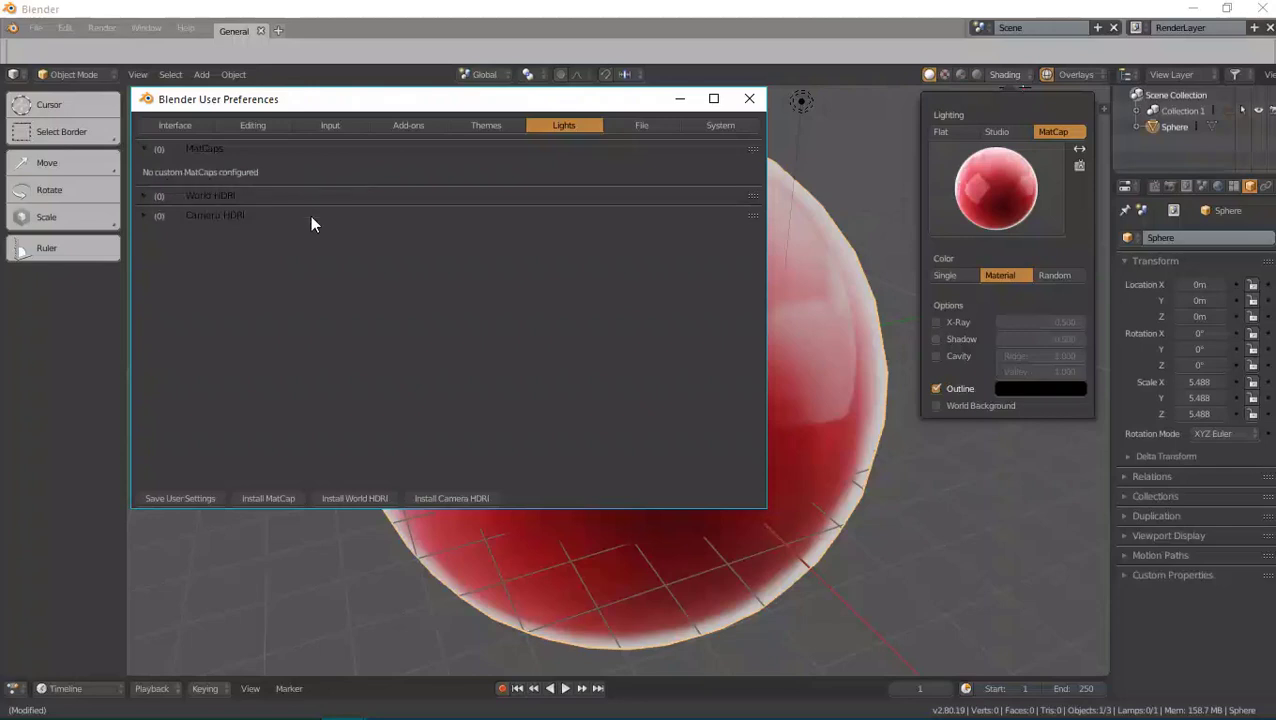
Install Matcap1.jpg from the E: drive as a custom studio light MatCap.
click(269, 497)
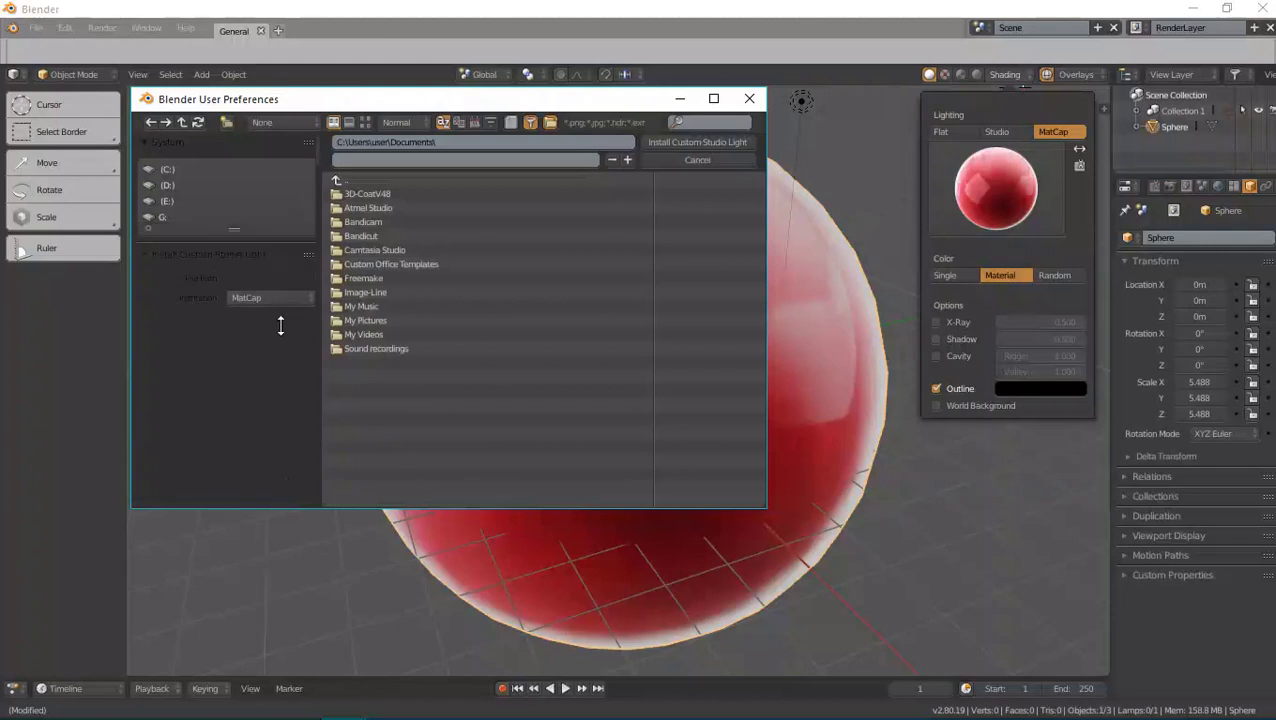
click(192, 202)
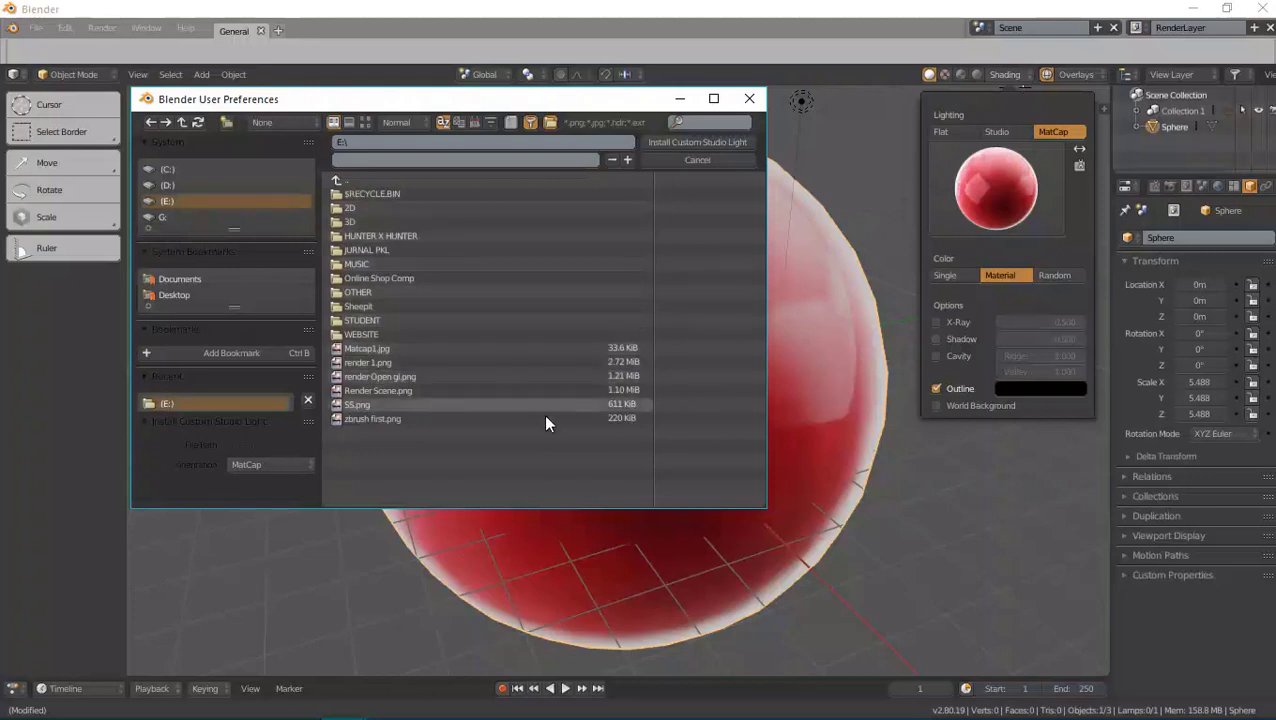
click(465, 347)
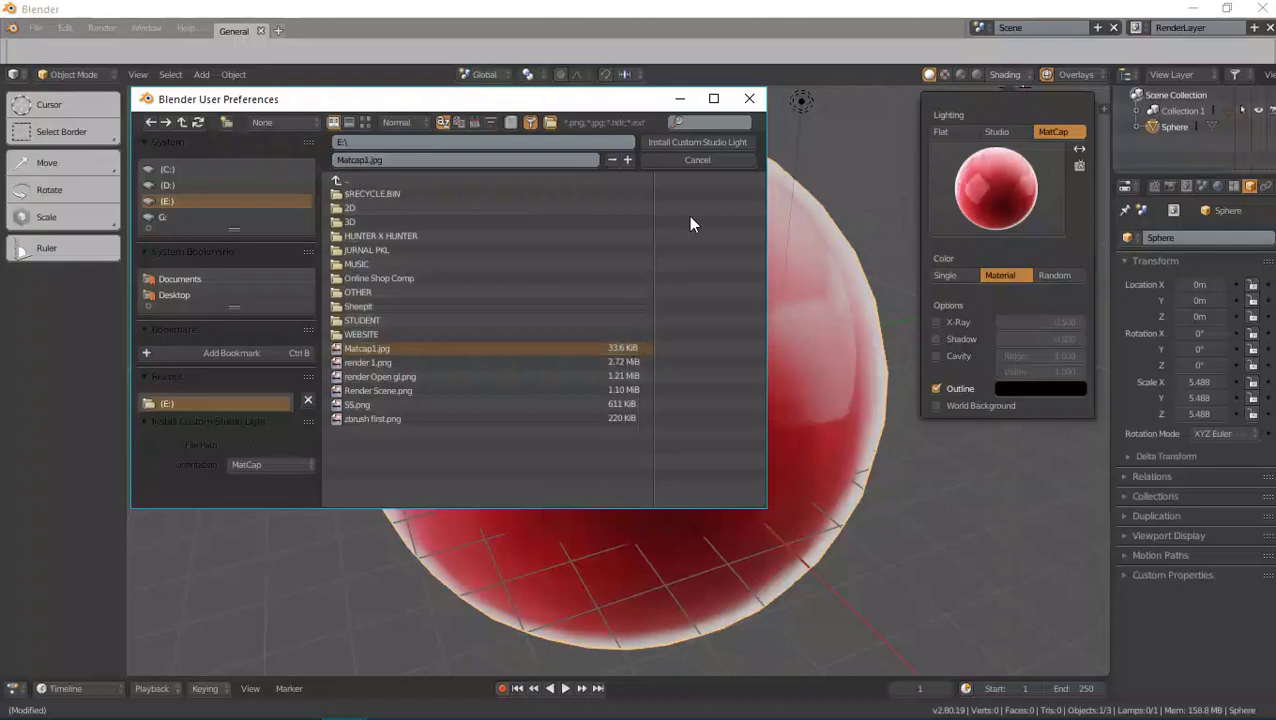
click(716, 144)
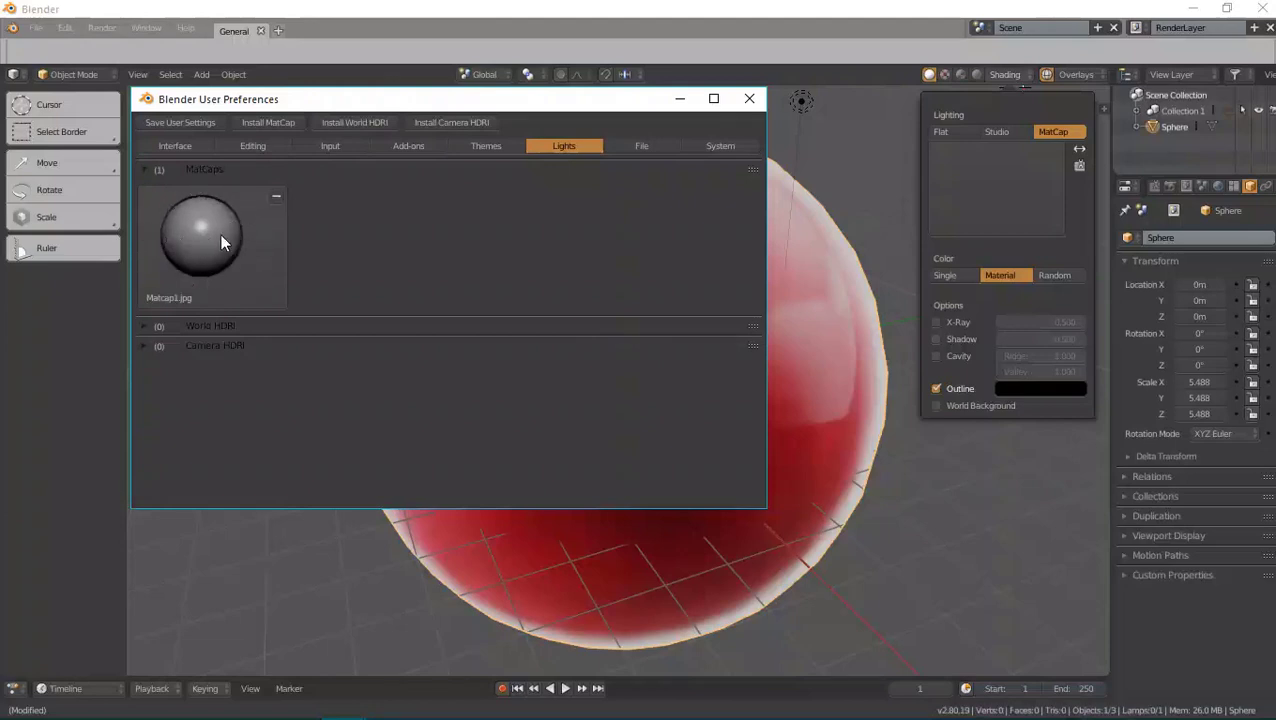
Apply the grey Matcap1 MatCap to the sphere, orbit it, and return to preferences.
click(680, 102)
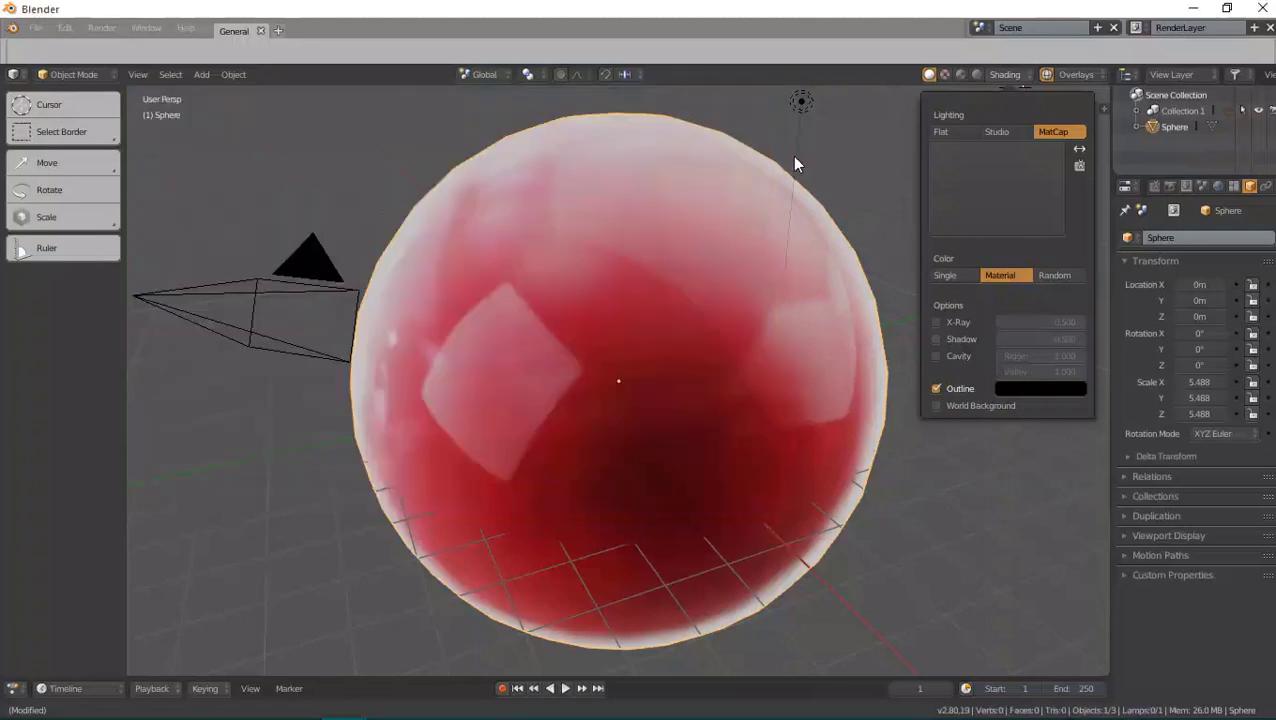
click(998, 205)
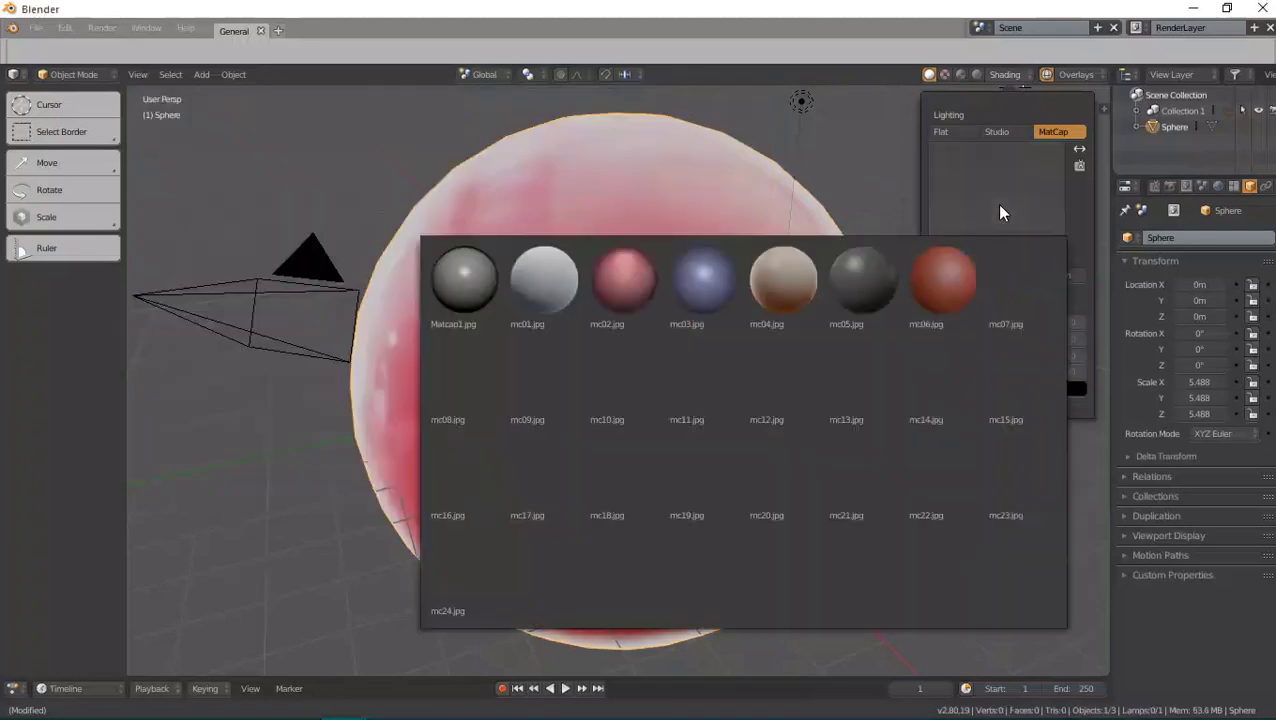
click(457, 272)
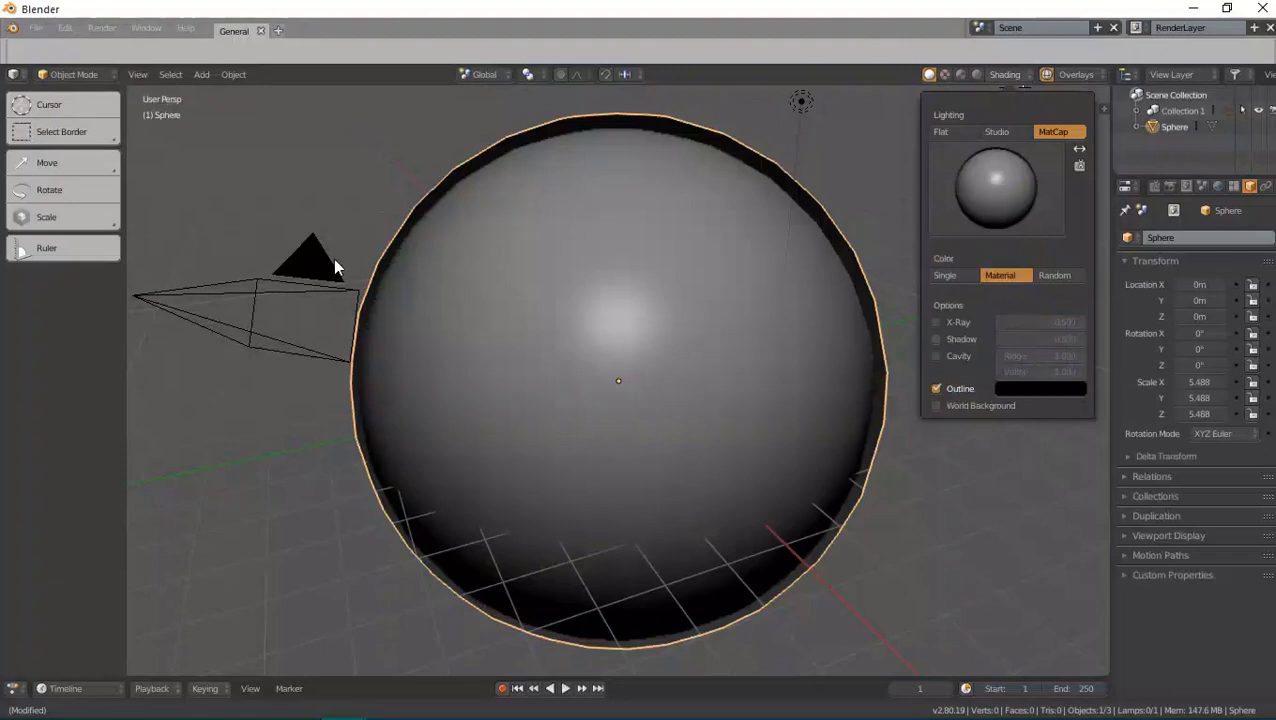
mouse_move(370, 172)
middle_down()
mouse_move(454, 221)
mouse_move(478, 156)
mouse_move(444, 170)
mouse_move(432, 545)
middle_up()
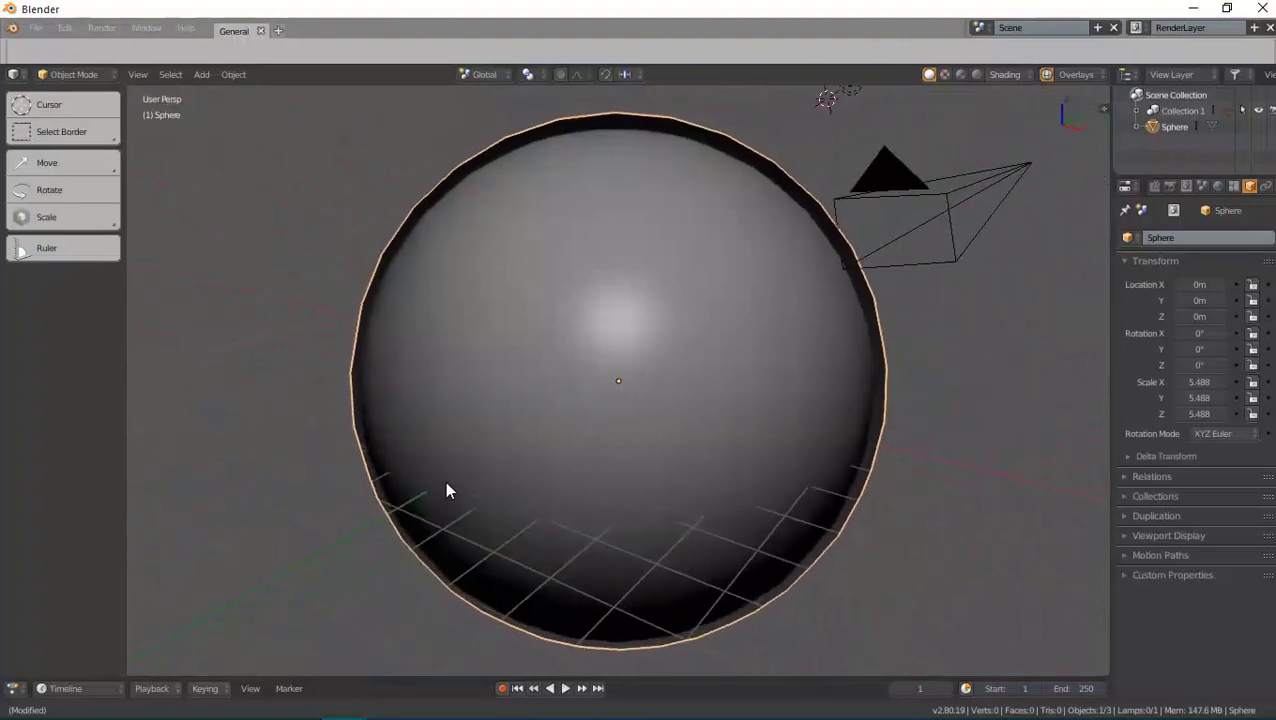
key(alt+Tab)
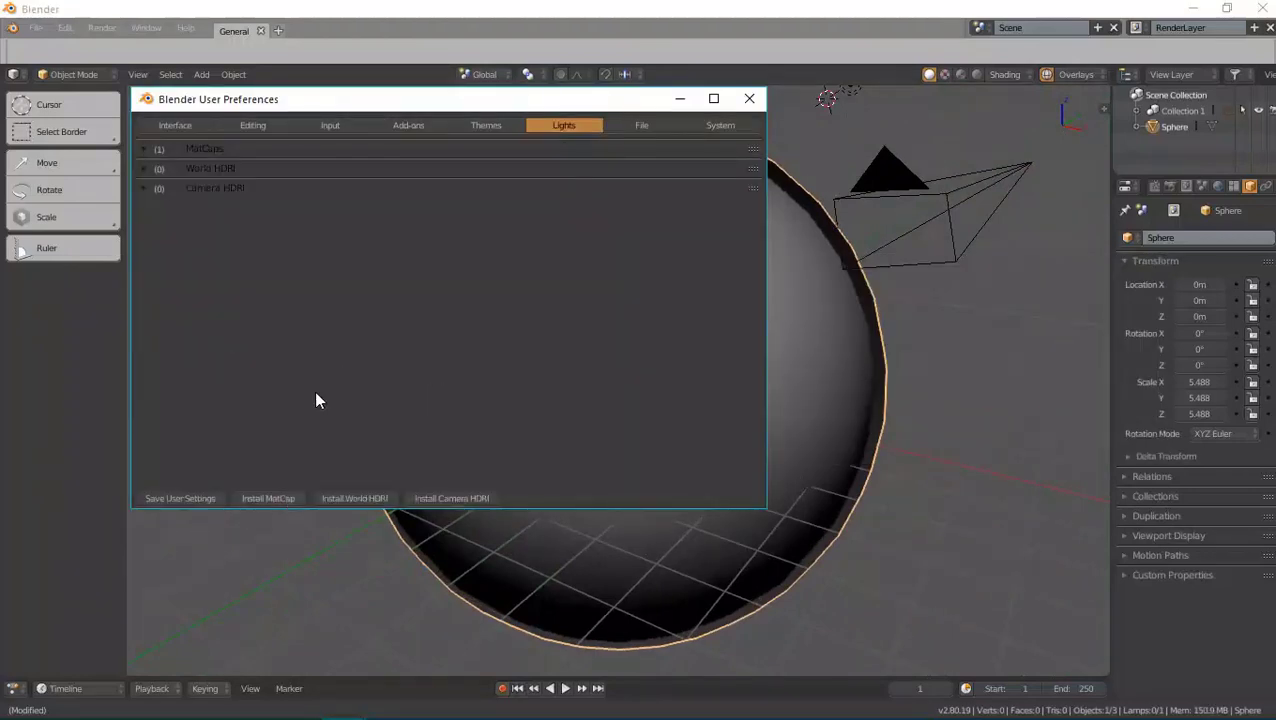
Install render Open gl.png as a second MatCap and close the preferences window.
click(160, 152)
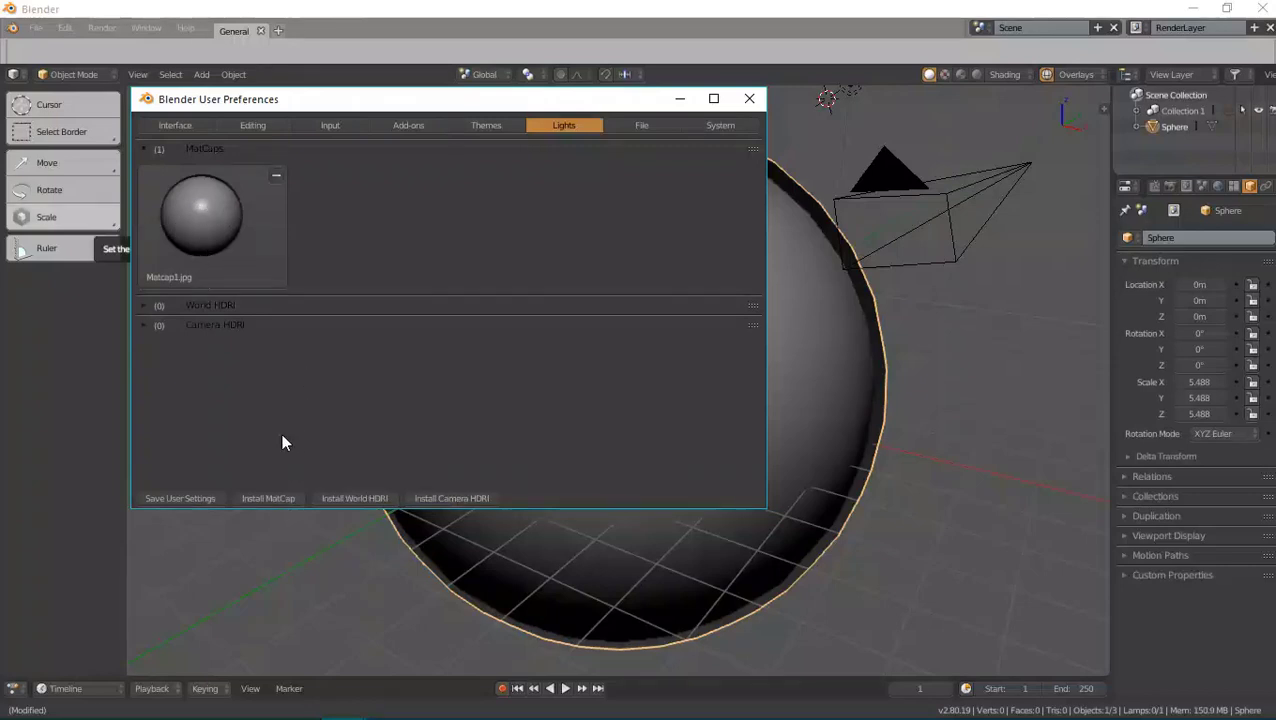
click(276, 491)
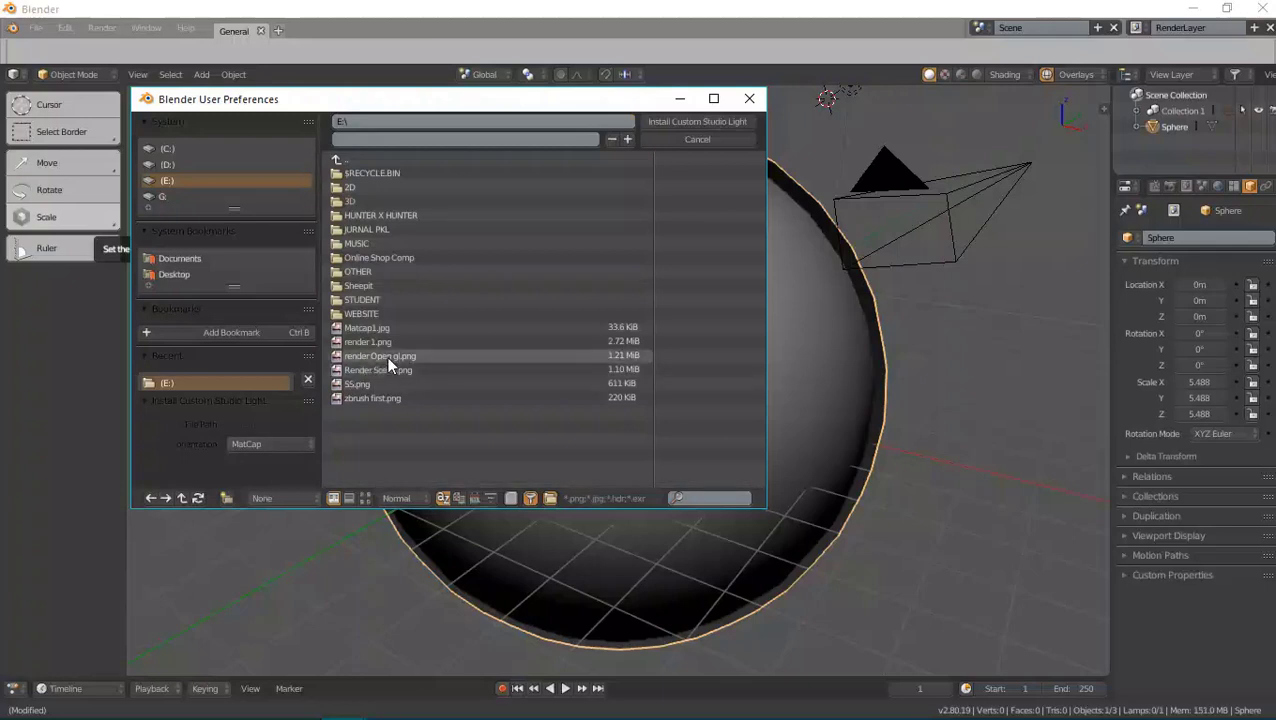
click(387, 356)
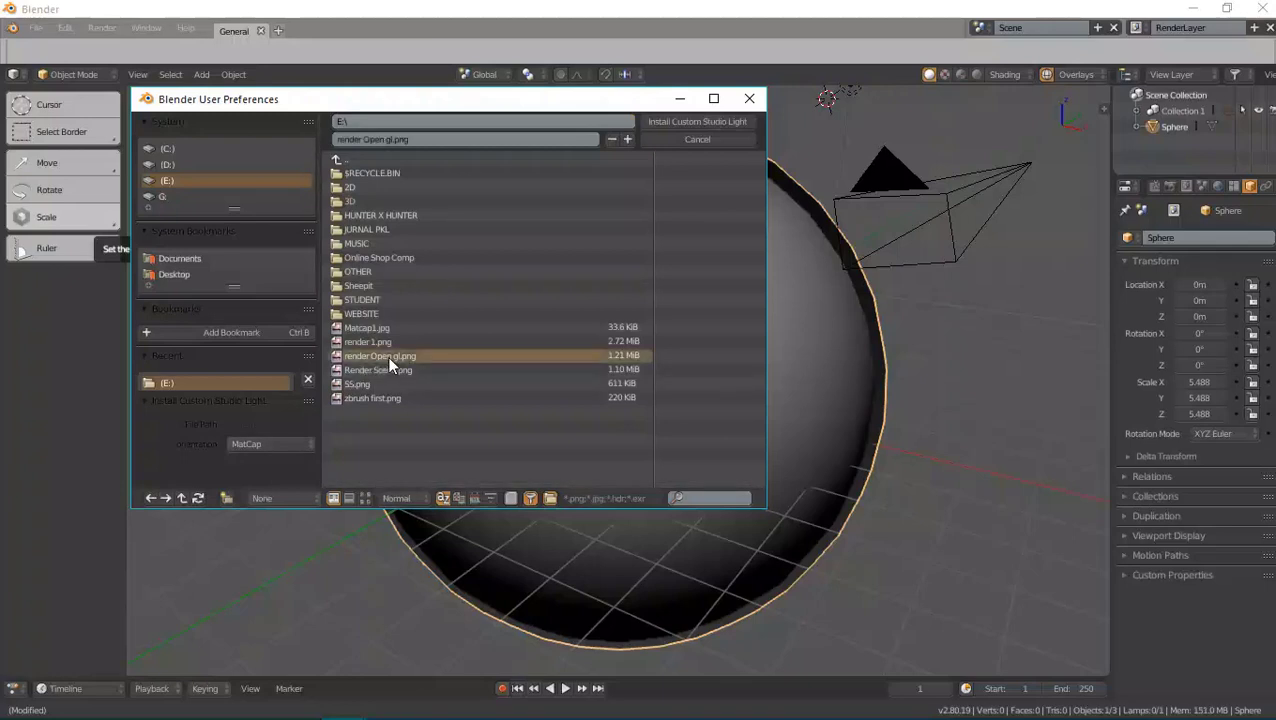
click(688, 126)
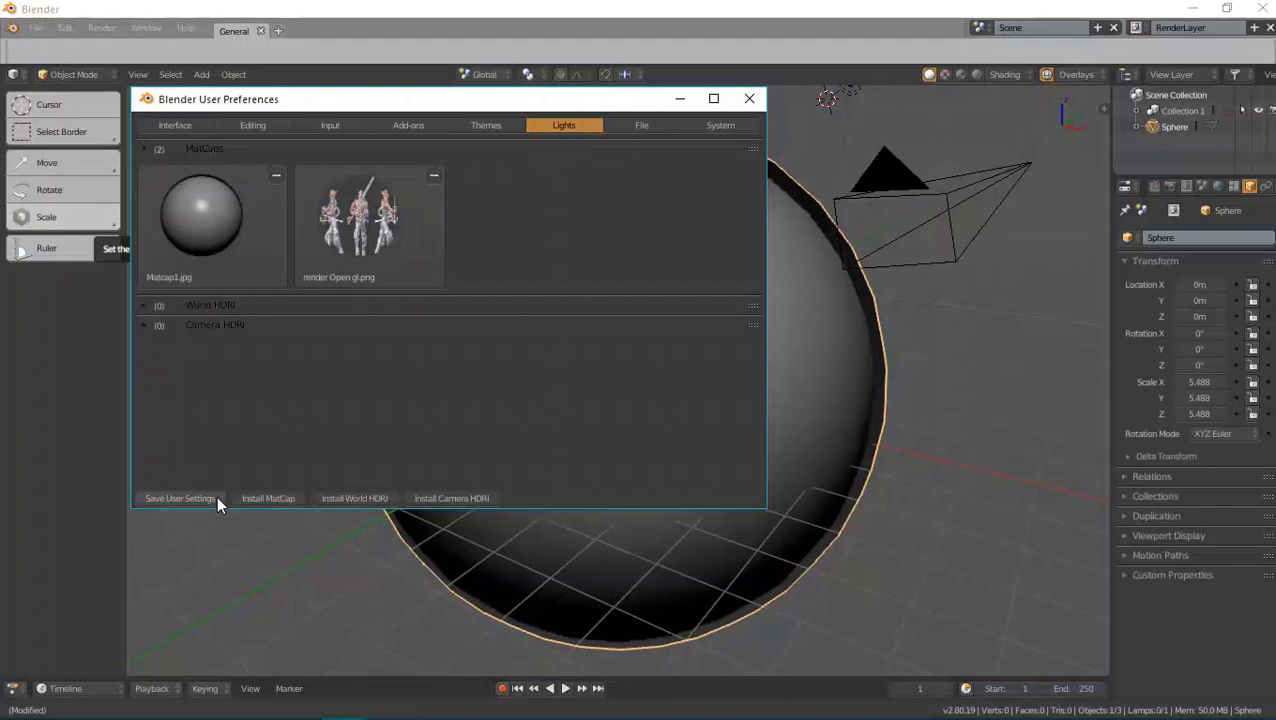
click(749, 98)
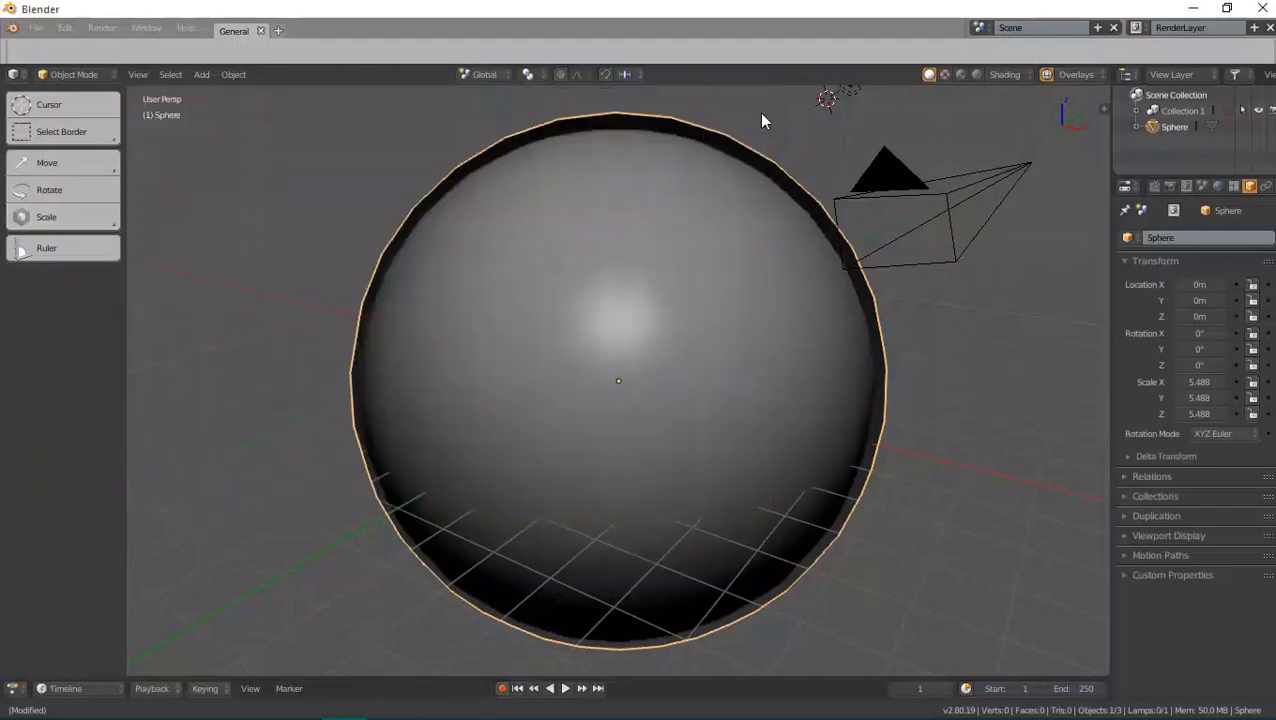
Apply the render Open gl.png MatCap to the sphere and orbit to recentre it.
click(1017, 74)
click(1020, 168)
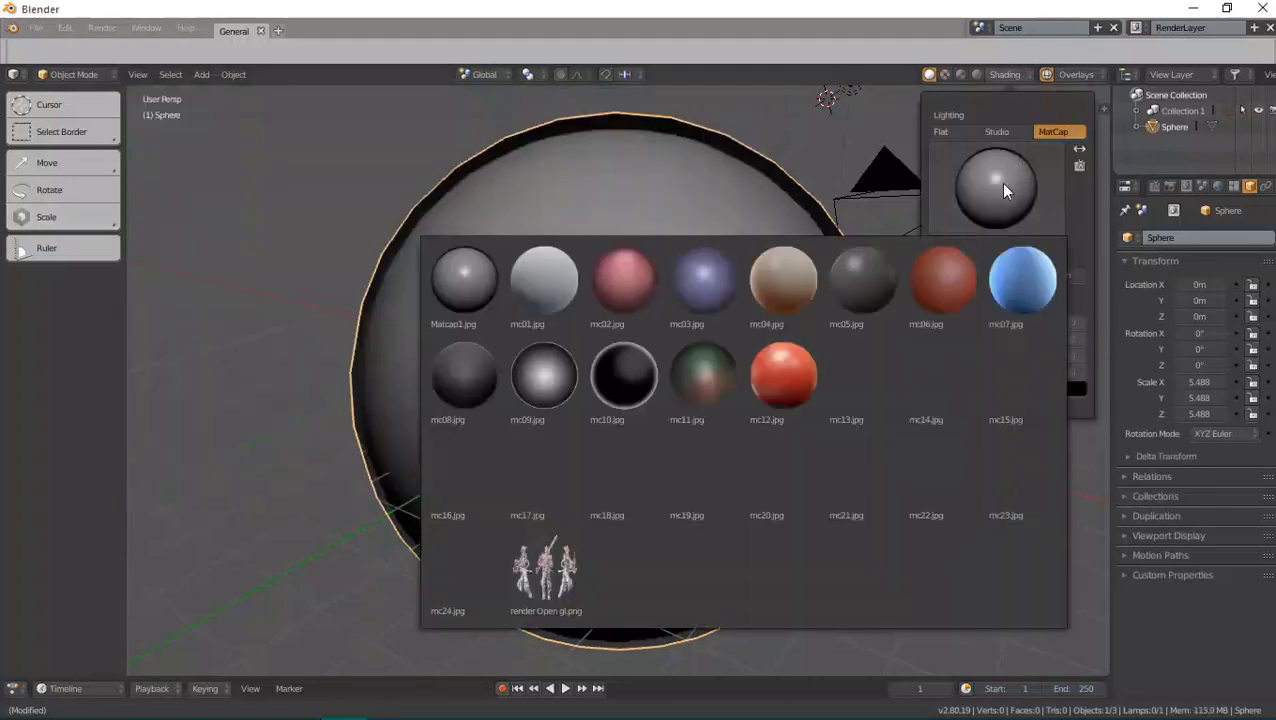
click(540, 585)
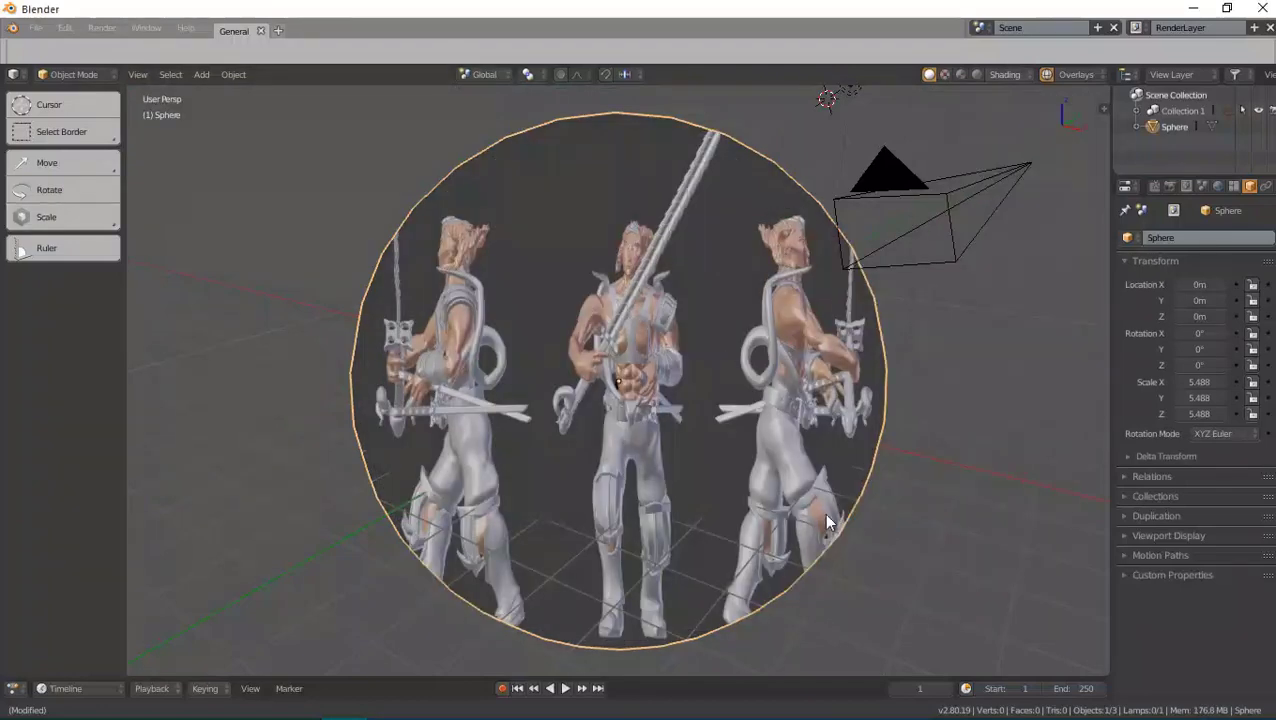
mouse_move(947, 310)
middle_down()
mouse_move(878, 391)
mouse_move(957, 286)
mouse_move(963, 367)
mouse_move(802, 324)
mouse_move(608, 497)
middle_up()
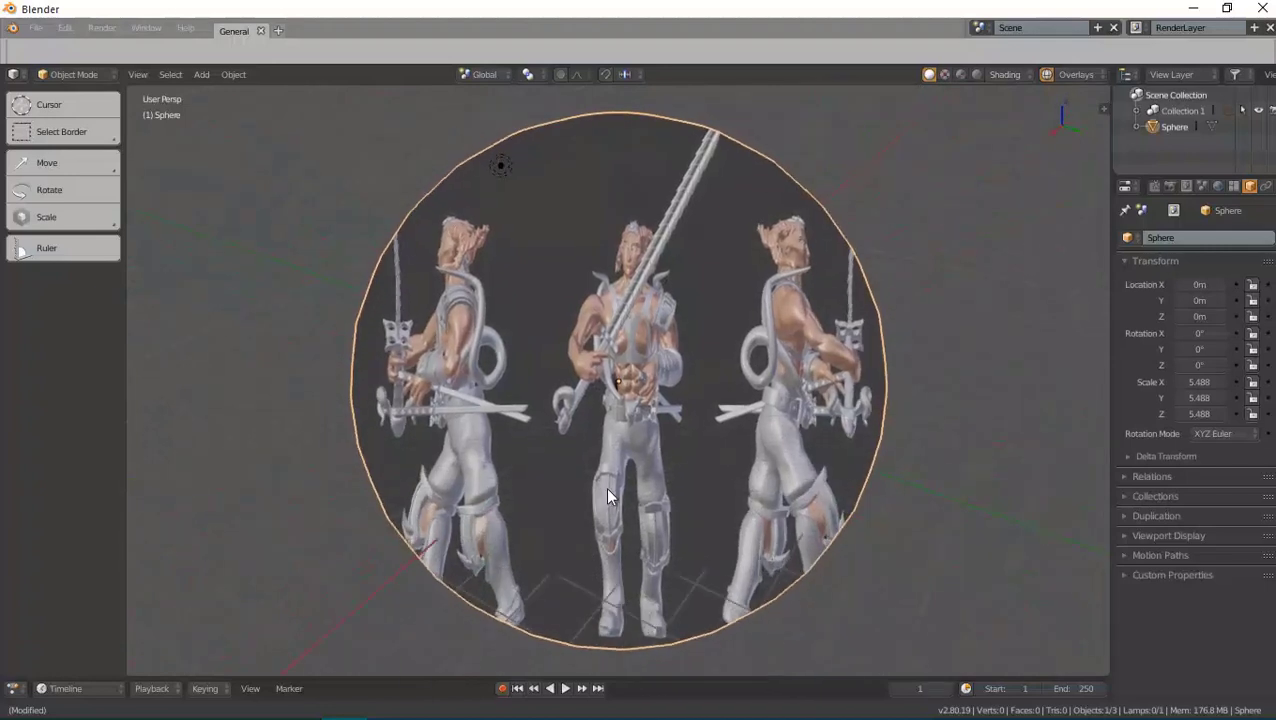